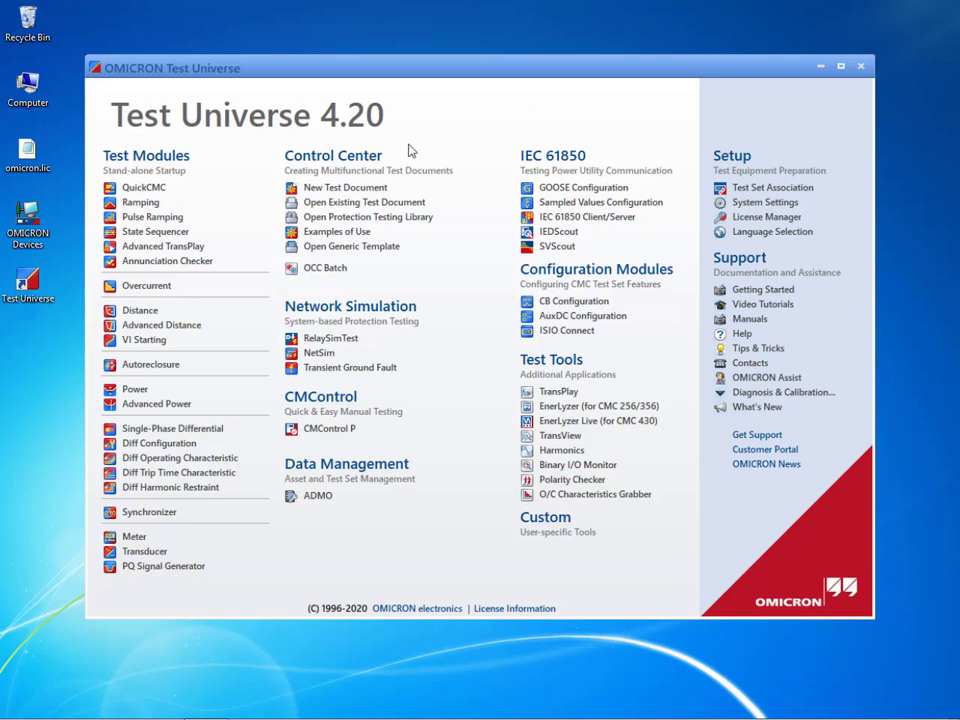
Step: Open Video_tutorials.occ in OMICRON Control Center from the Test Universe start page
left_click(167, 220)
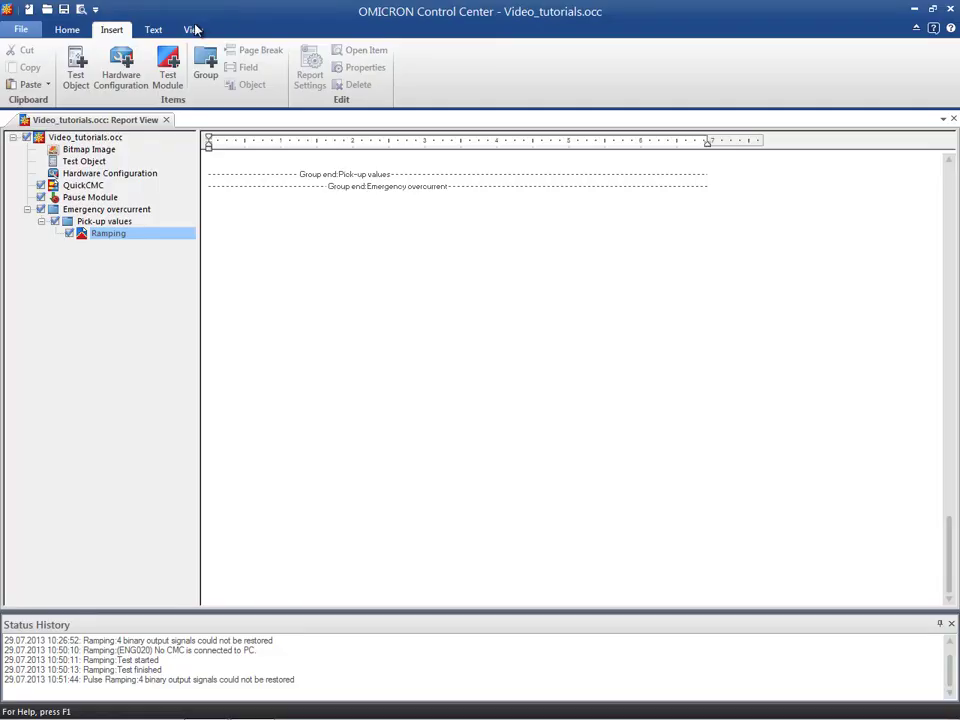
Step: Insert a Pulse Ramping test module into the Video_tutorials document
left_click(168, 68)
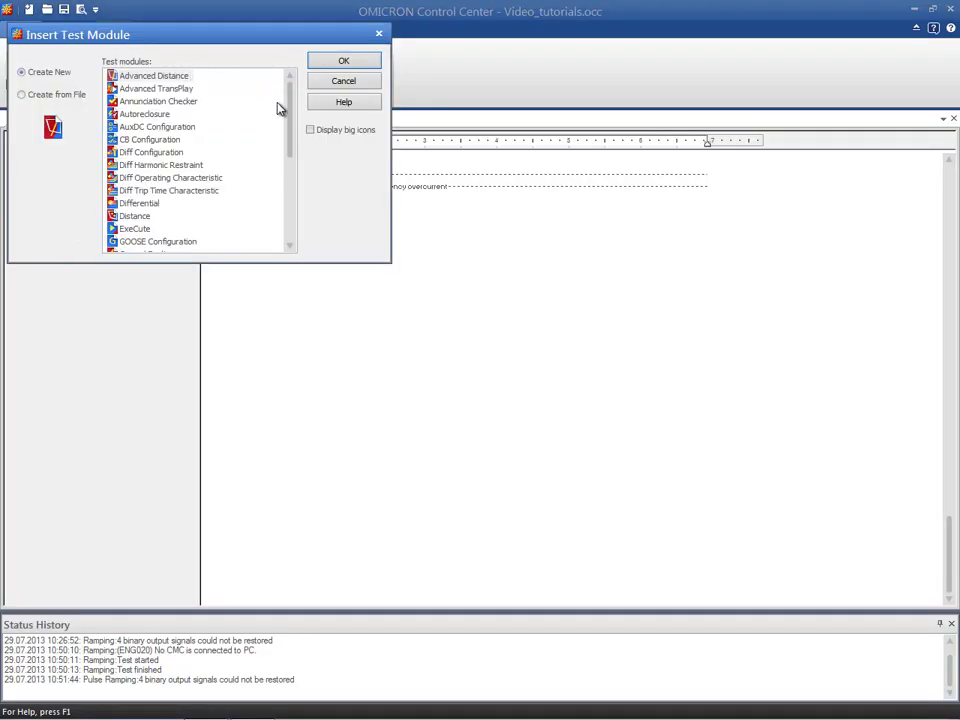
left_click_drag(289, 114, 279, 180)
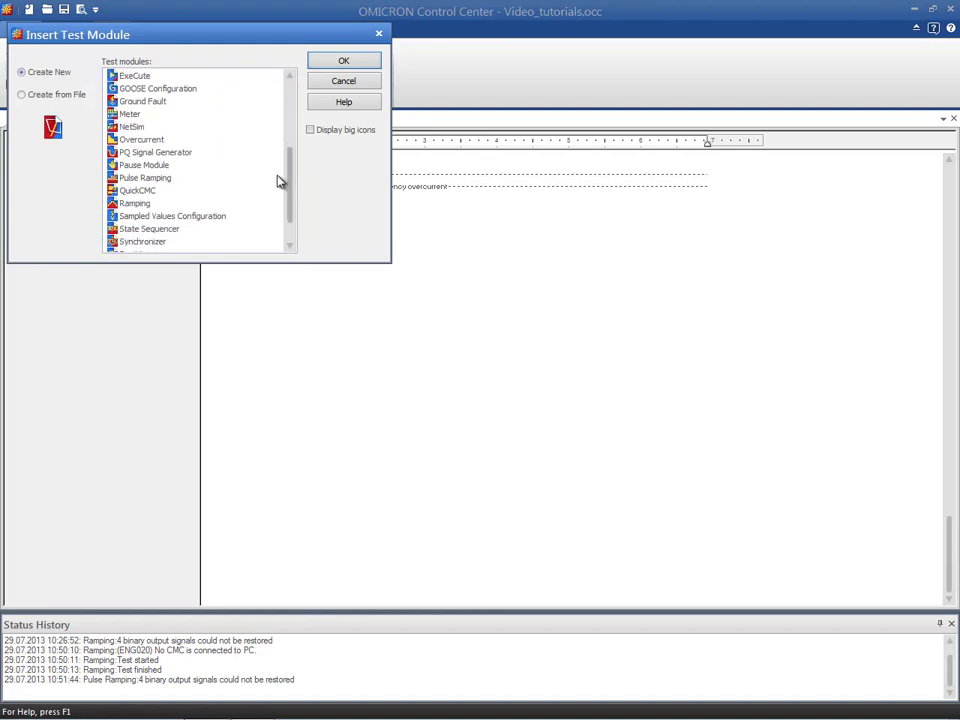
left_click(176, 181)
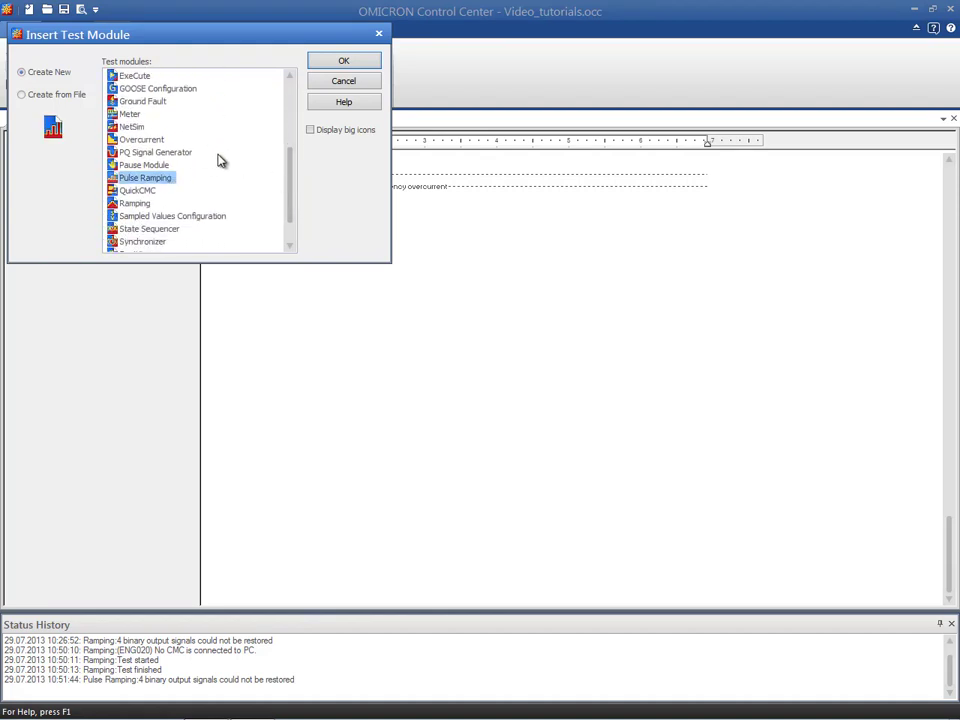
left_click(336, 62)
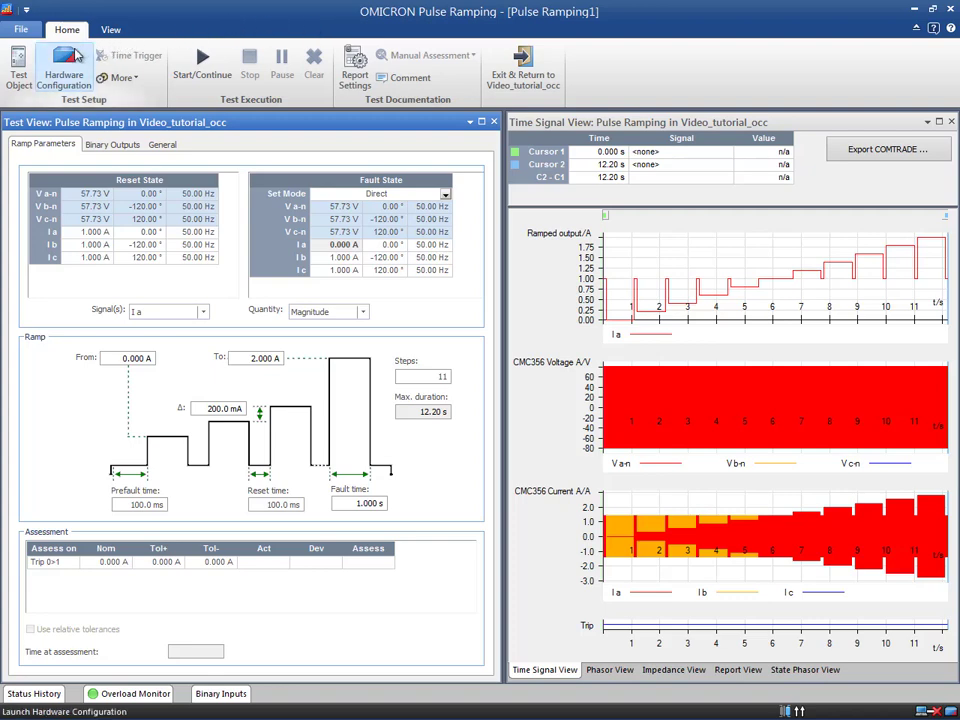
Step: Set the test object's device I max limit to 8 A
left_click(20, 76)
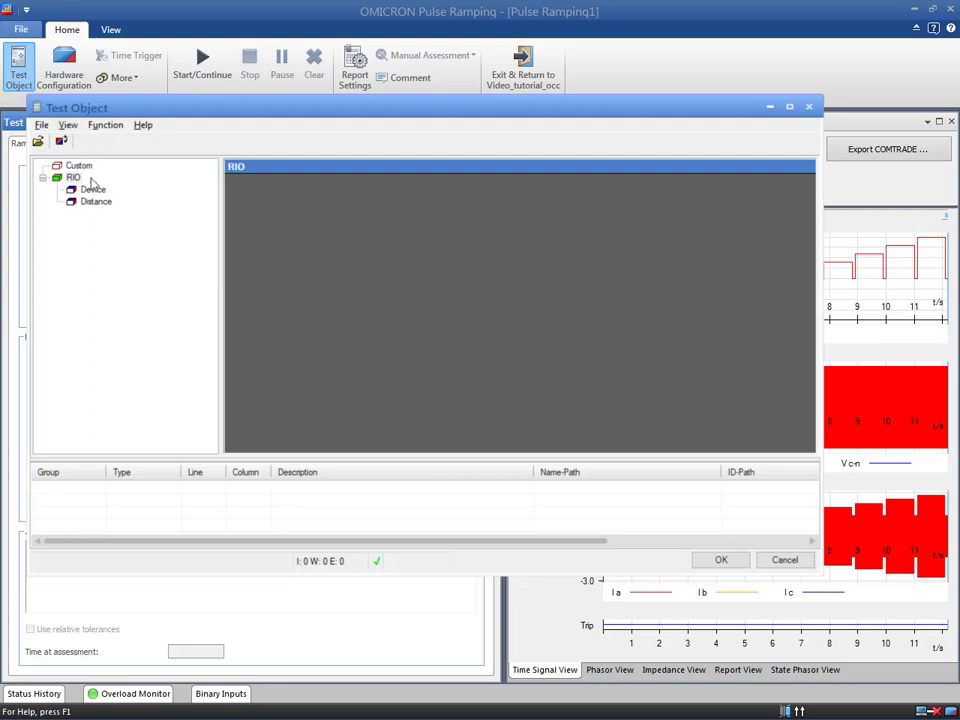
left_click(91, 191)
left_click(287, 395)
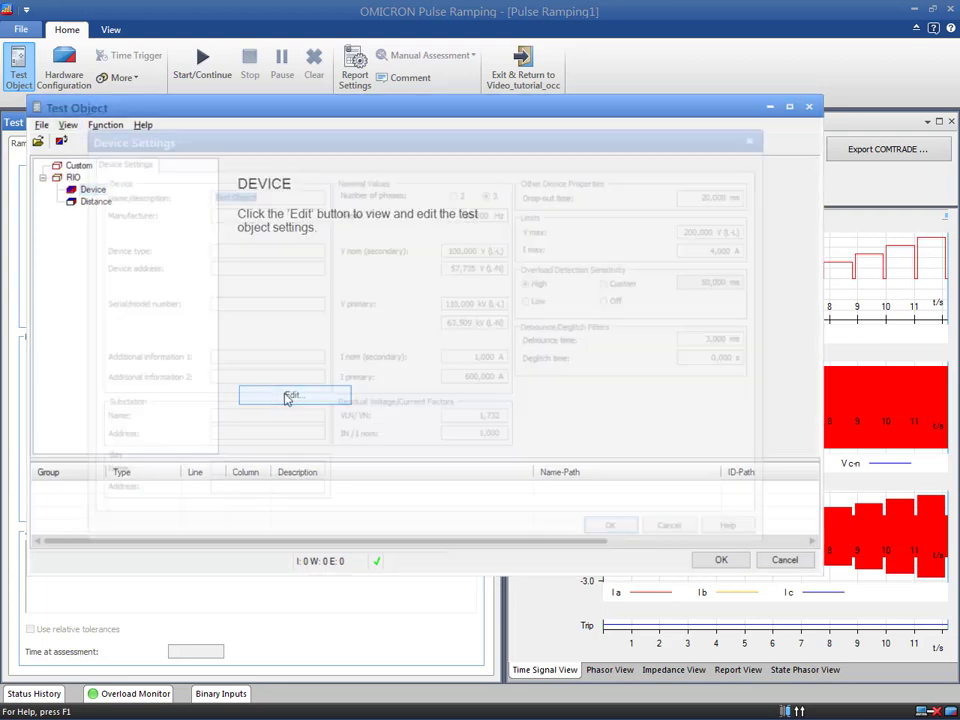
double_click(740, 249)
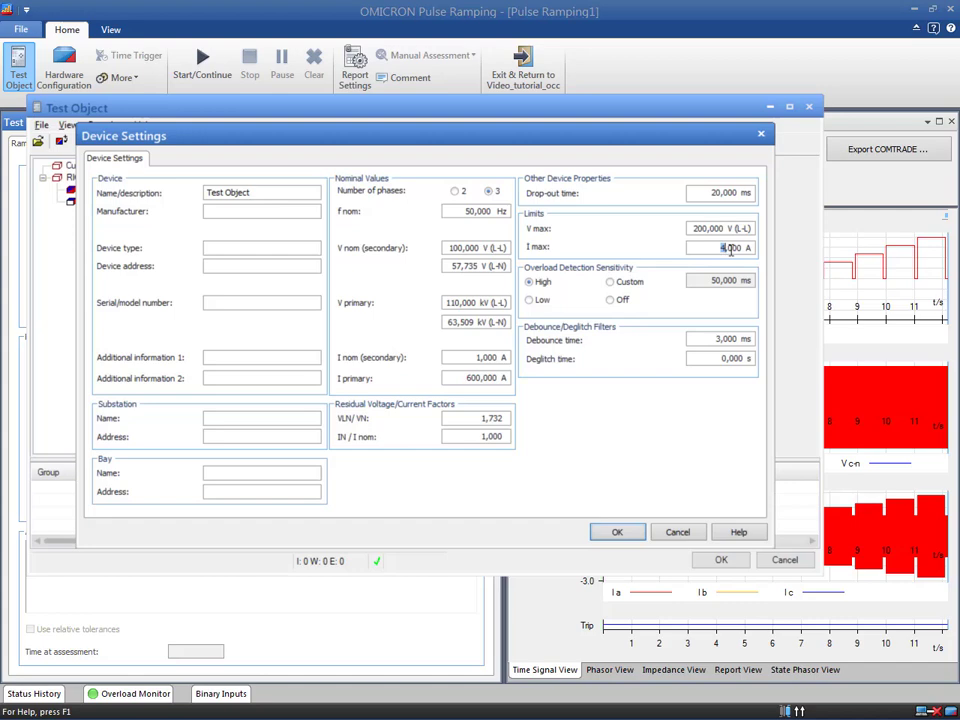
type("8")
left_click(626, 535)
left_click(712, 559)
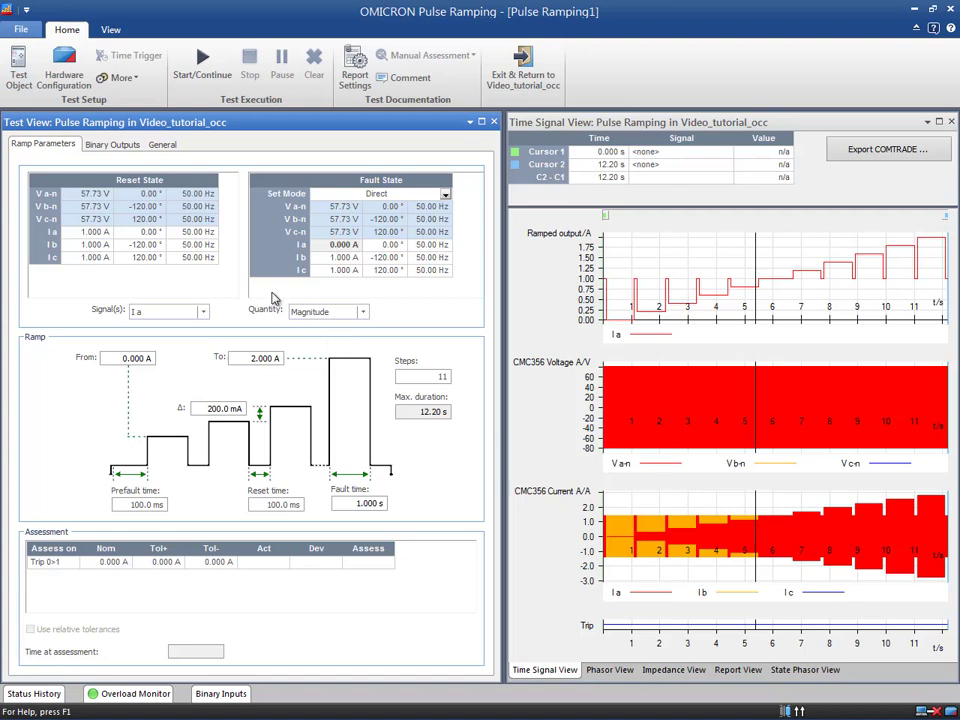
Step: Set analog outputs V a-n, V b-n and V c-n to Not used in Hardware Configuration
left_click(80, 88)
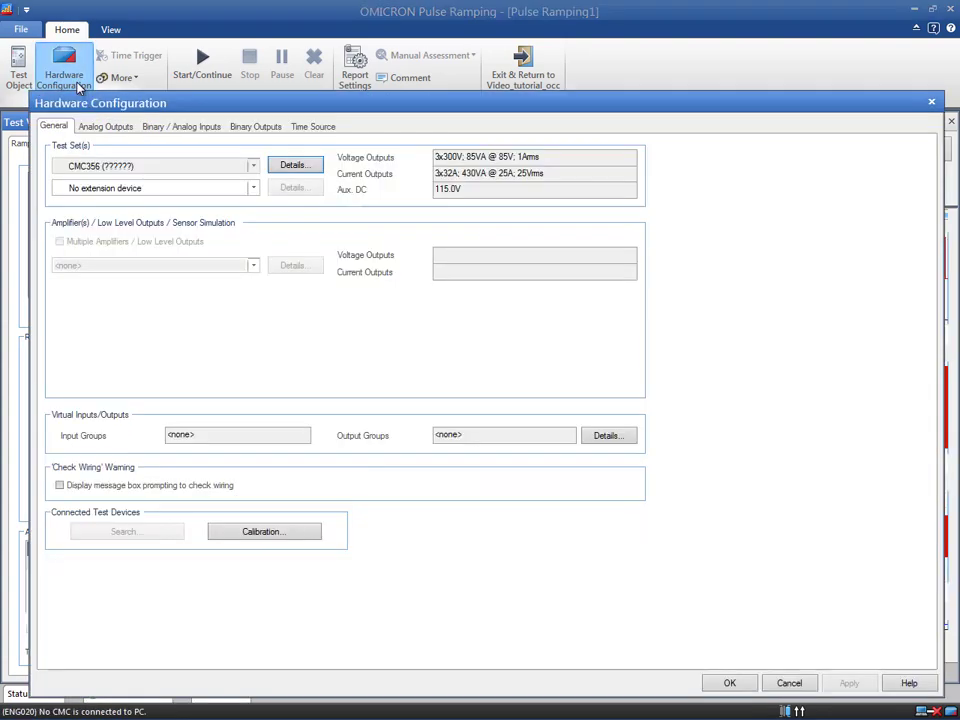
left_click(100, 126)
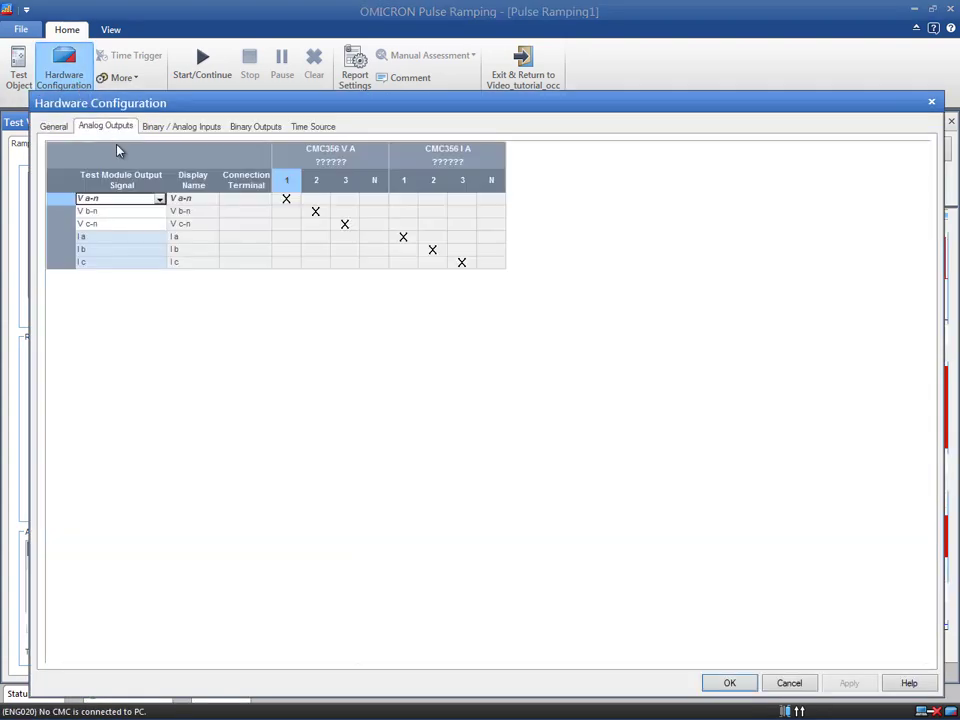
left_click(159, 201)
left_click(156, 212)
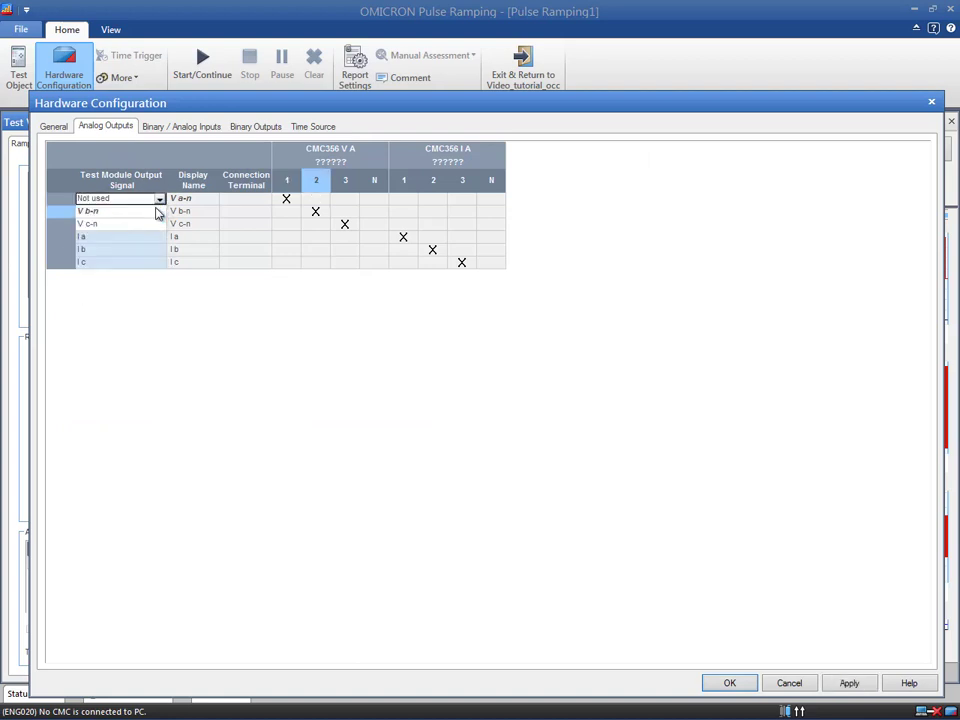
left_click(157, 214)
left_click(154, 225)
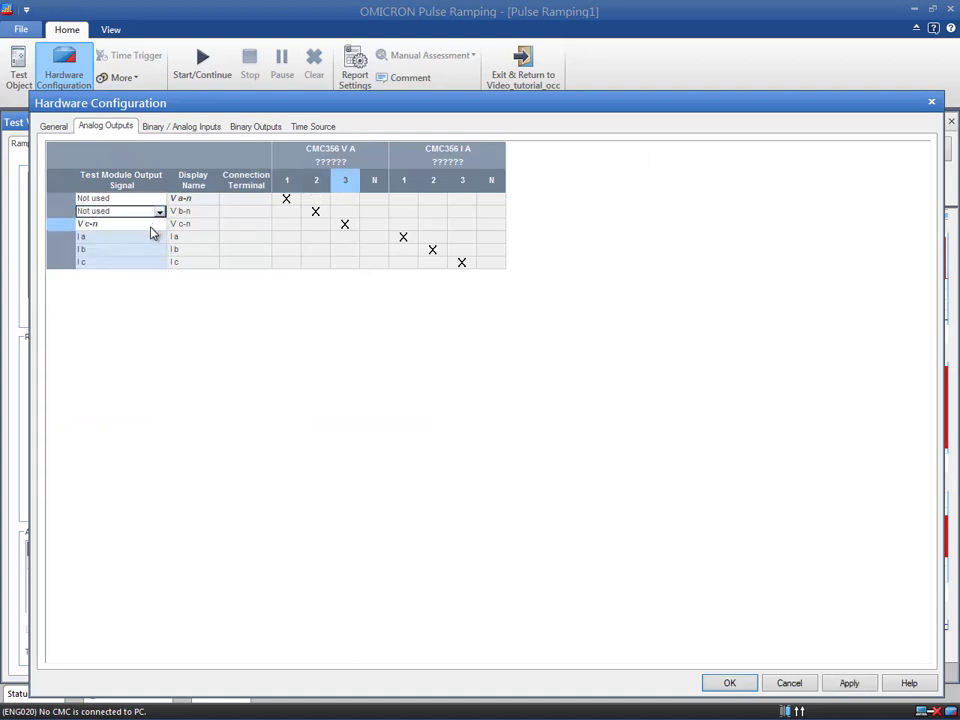
left_click(157, 225)
left_click(147, 239)
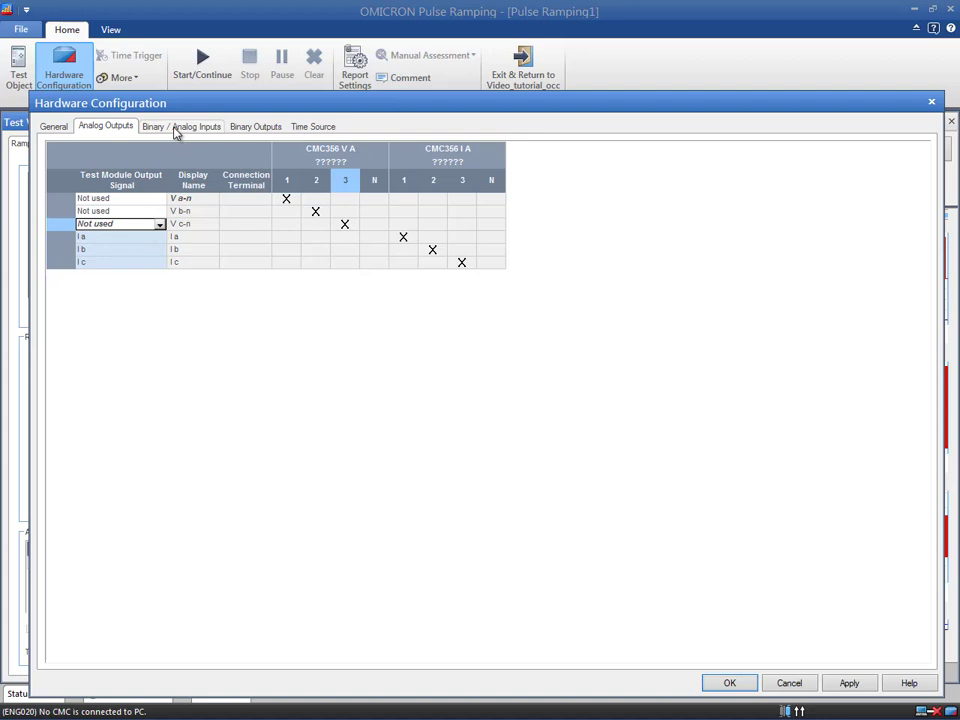
Step: Review the binary input, binary output and time source assignments, then apply the configuration
left_click(176, 129)
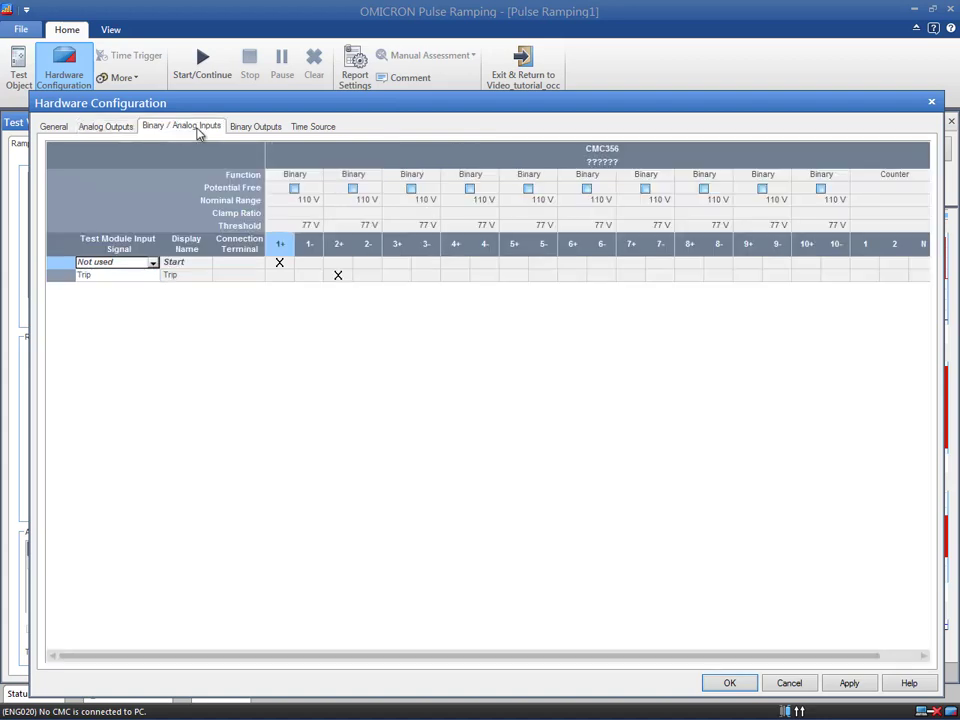
left_click(252, 130)
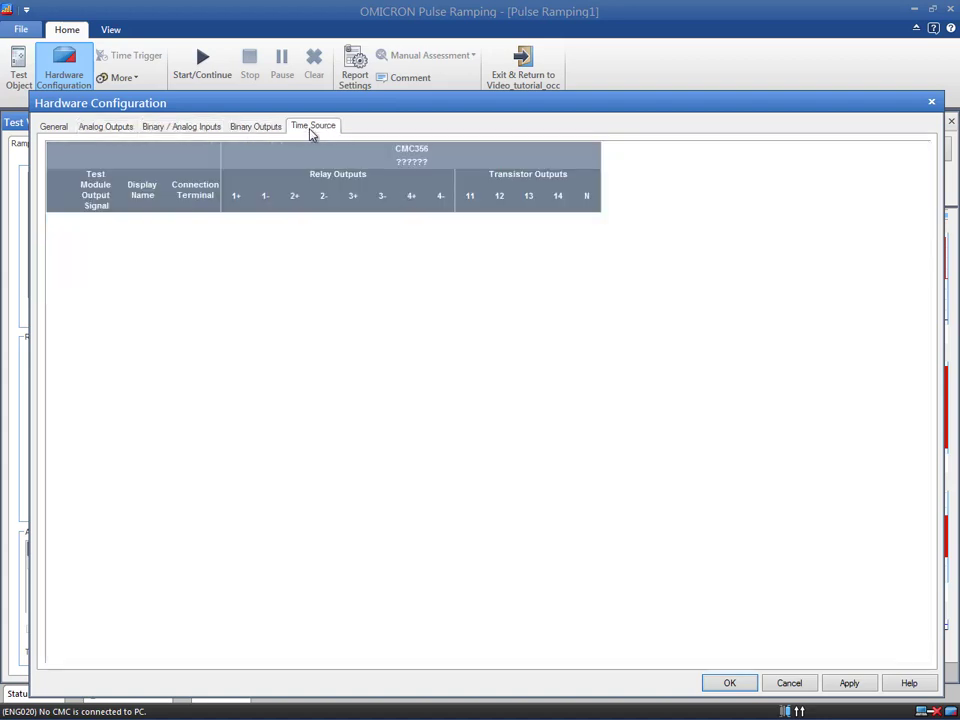
left_click(310, 131)
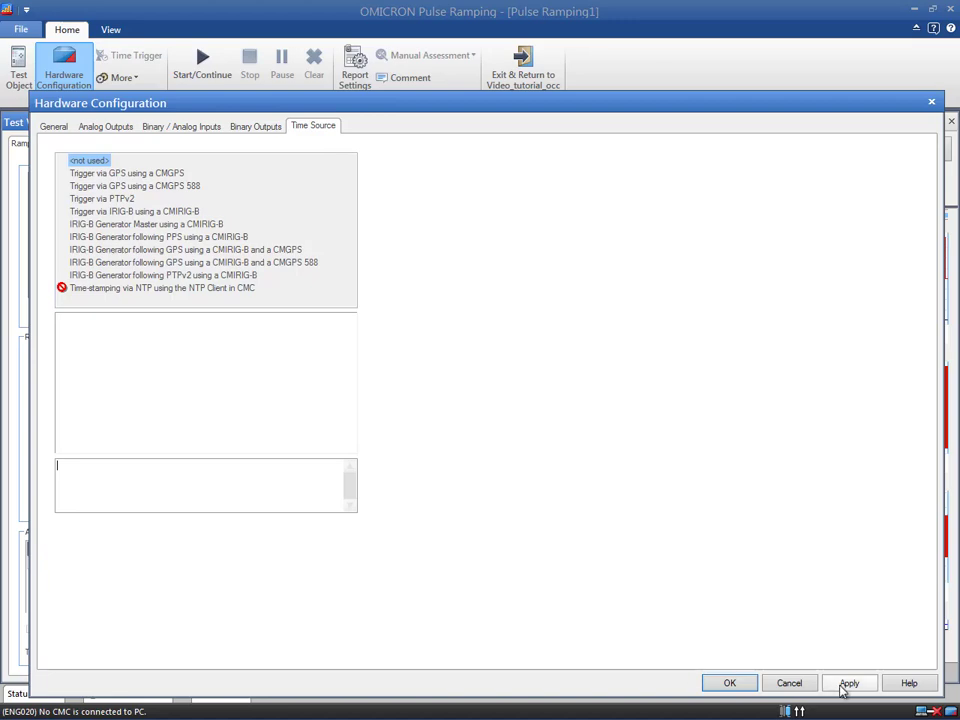
left_click(845, 686)
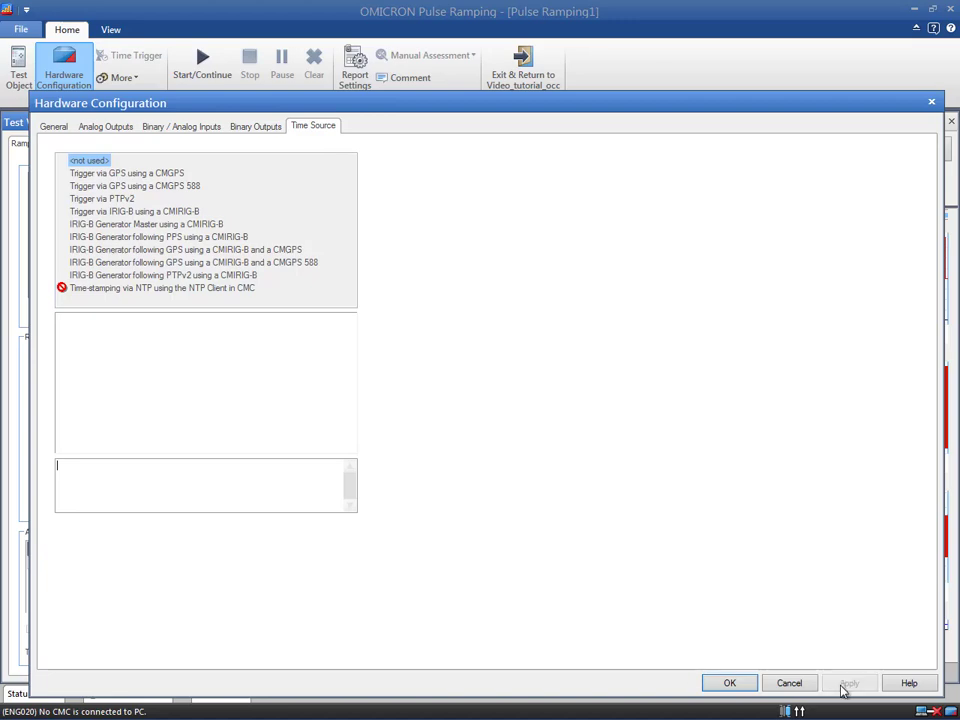
left_click(739, 687)
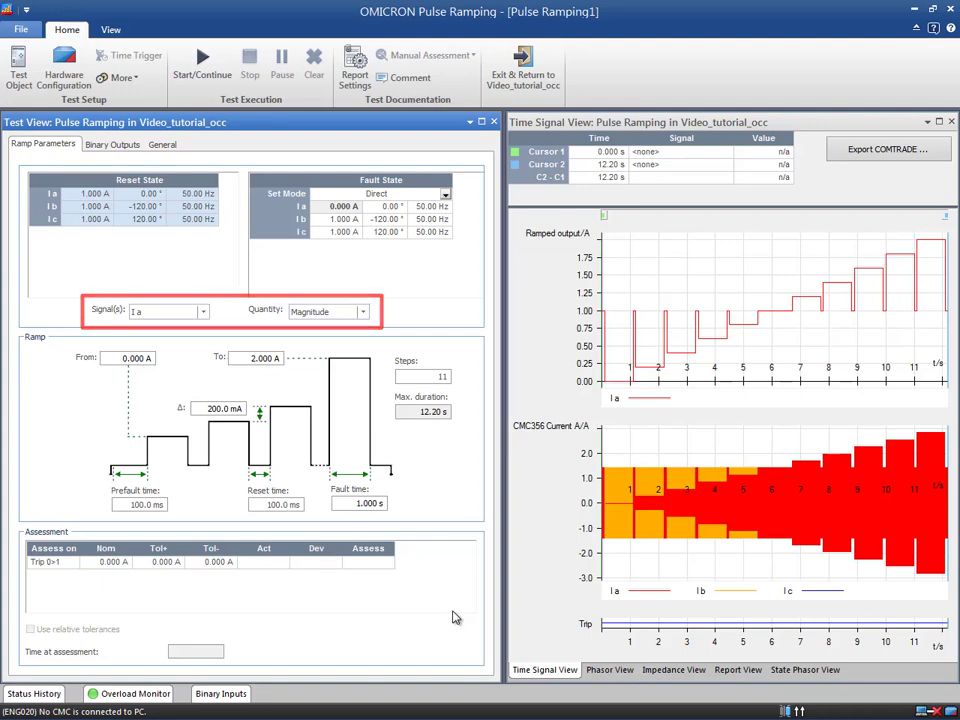
Step: Open the Signal(s) dropdown in the Ramp Parameters tab
left_click(192, 314)
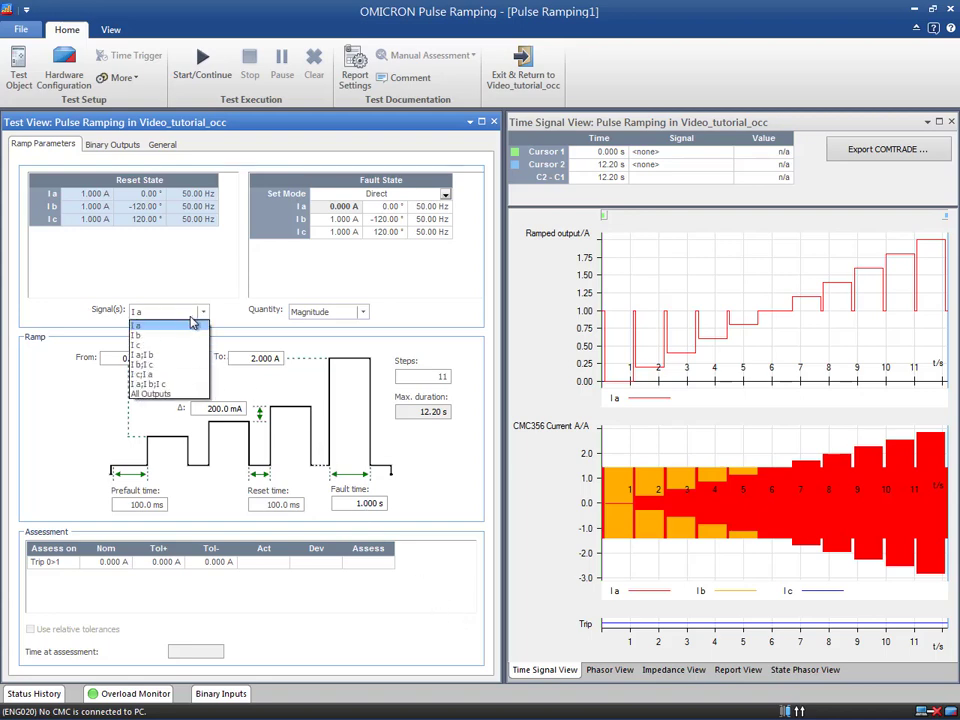
Step: Choose I a;I b;I c as the ramped signals
left_click(180, 388)
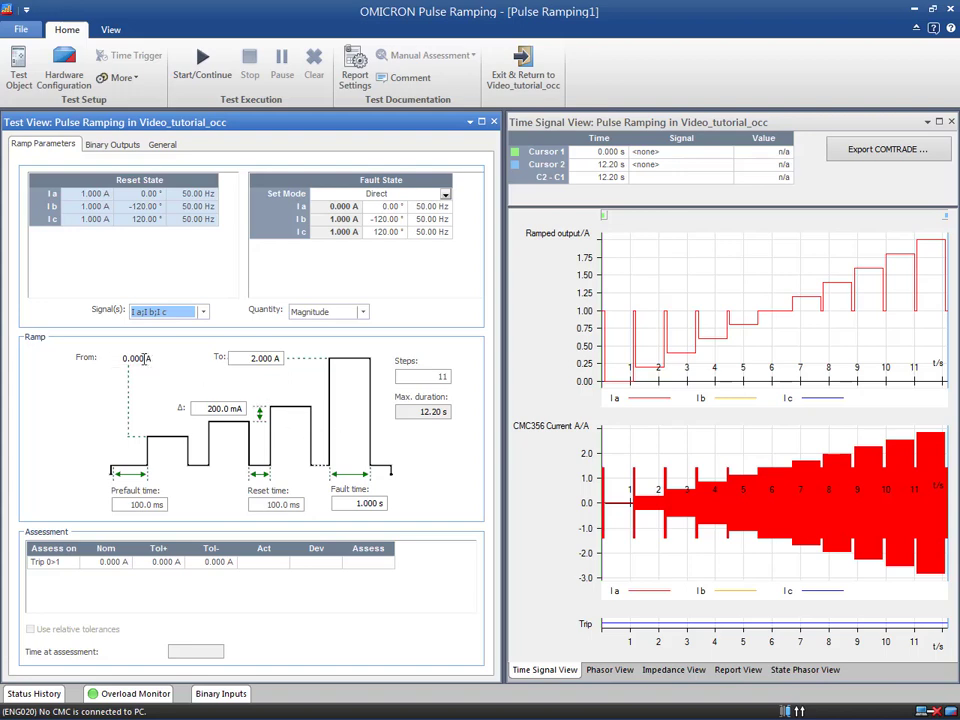
Step: Ramp the currents from 4.8 A to 7.2 A in 45 mA steps
left_click(119, 357)
type("4.8")
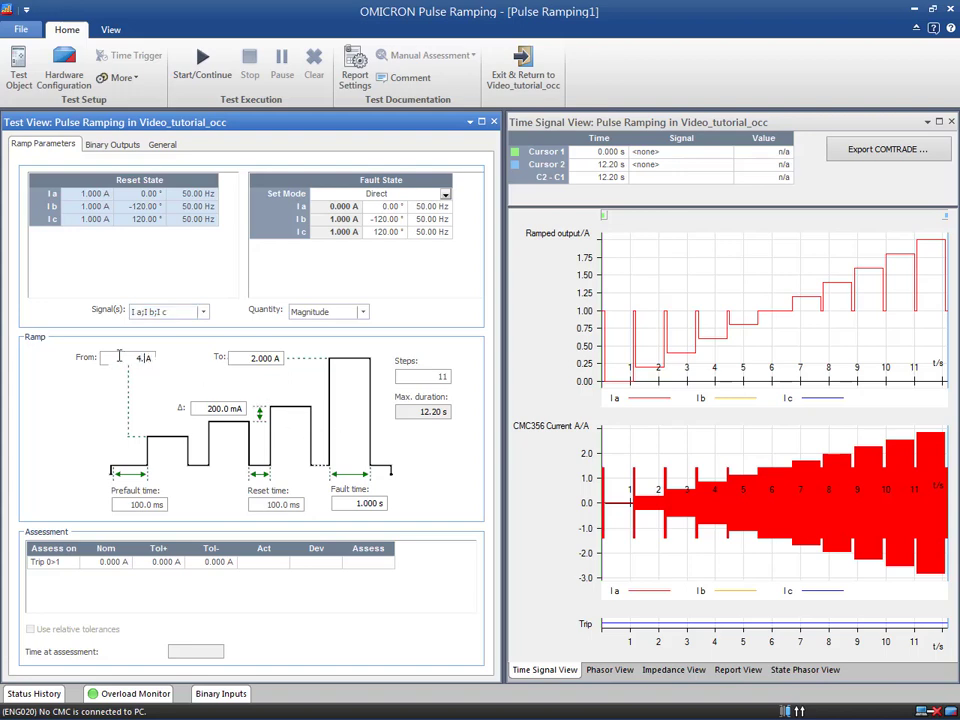
left_click(239, 358)
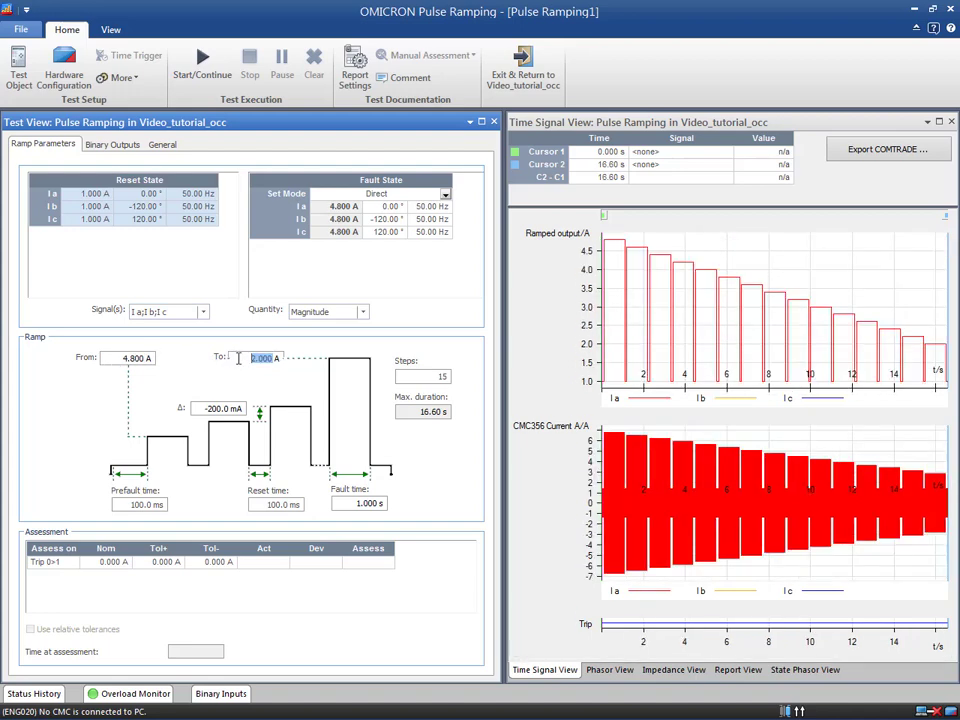
type("7.2")
left_click(225, 408)
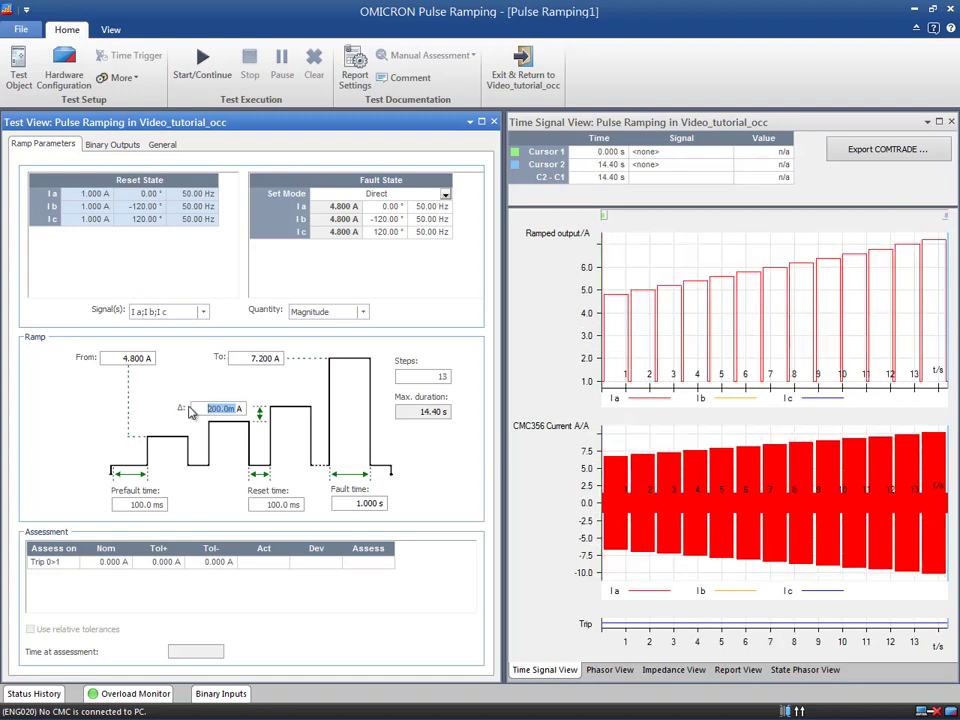
type("45mA")
left_click(254, 358)
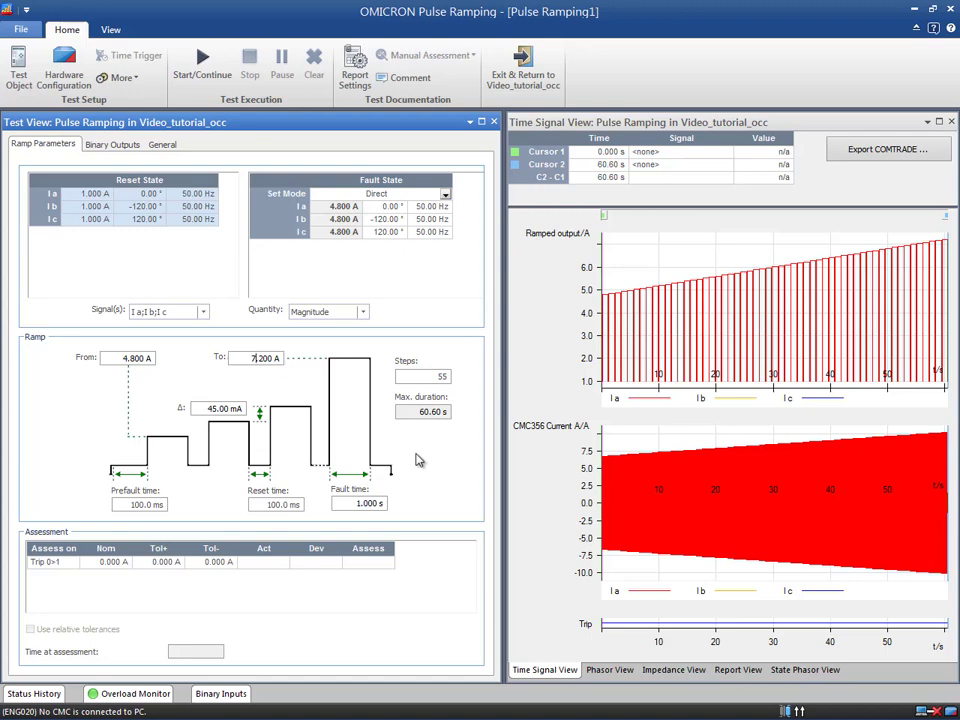
Step: Set the fault time to 300 ms, cutting maximum test duration to 22.10 s
double_click(366, 503)
type("300")
type("m")
left_click(303, 505)
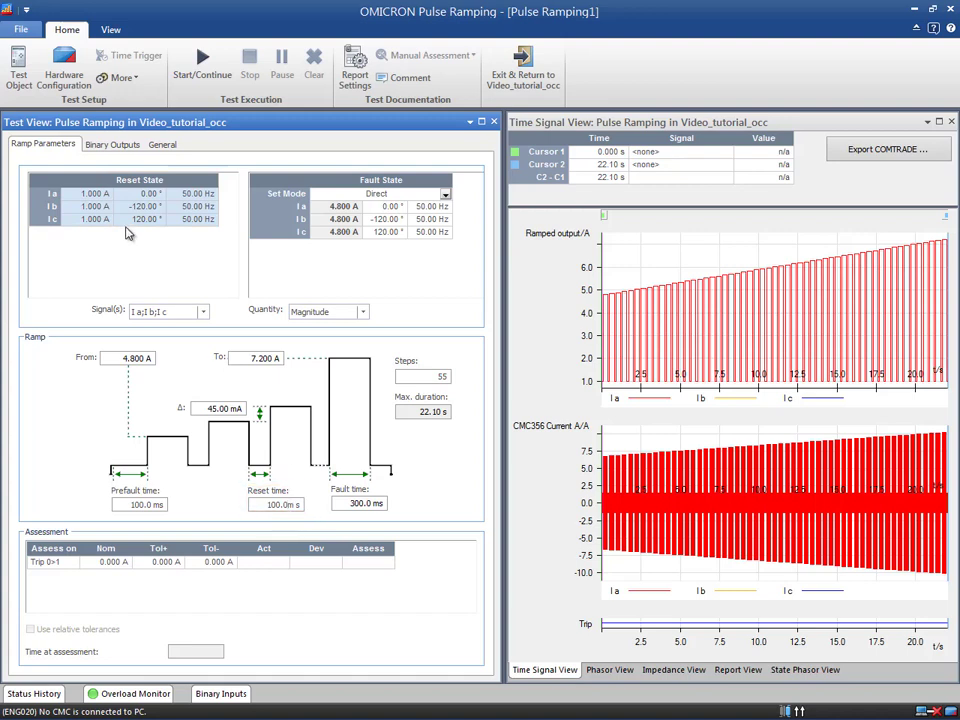
Step: Zero the Ia reset current and set Ib and Ic to equal magnitudes of 0.000 A
left_click(93, 196)
right_click(93, 196)
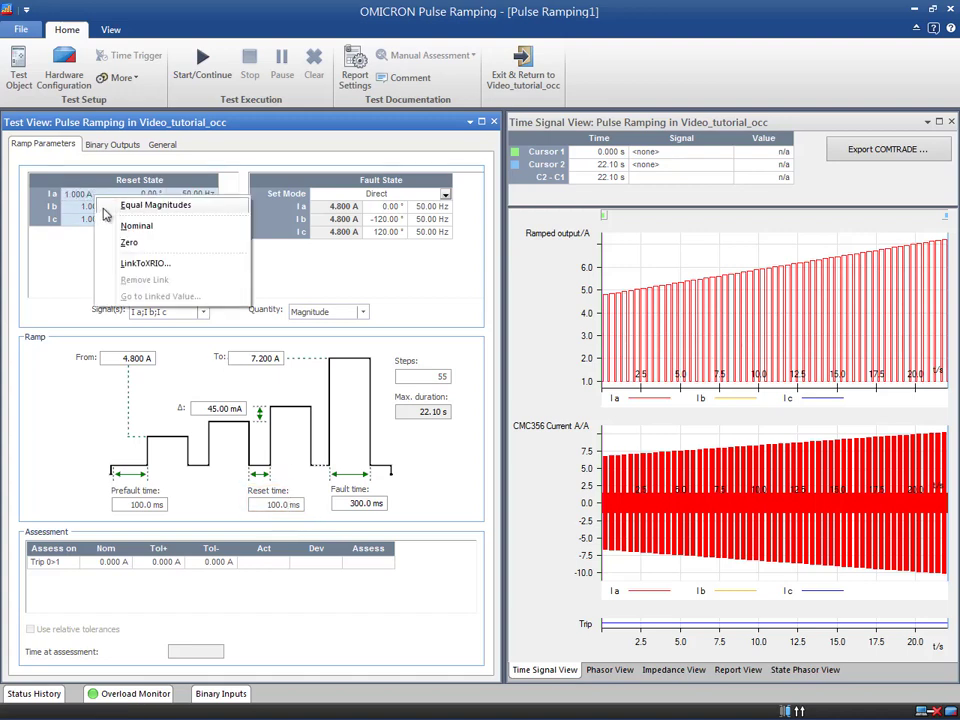
left_click(129, 242)
right_click(100, 195)
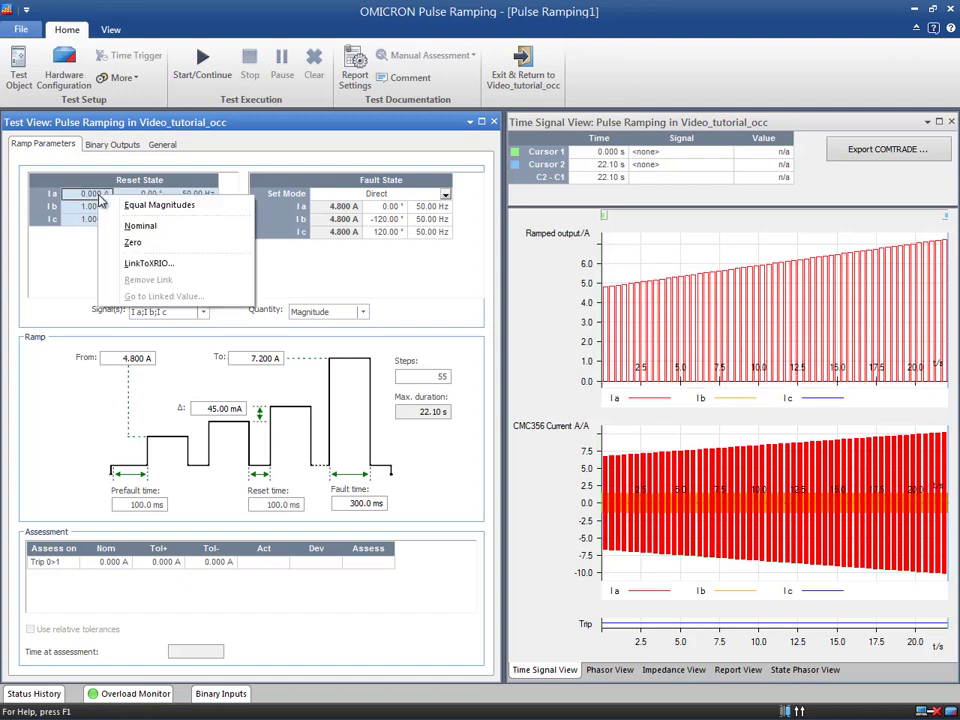
left_click(101, 205)
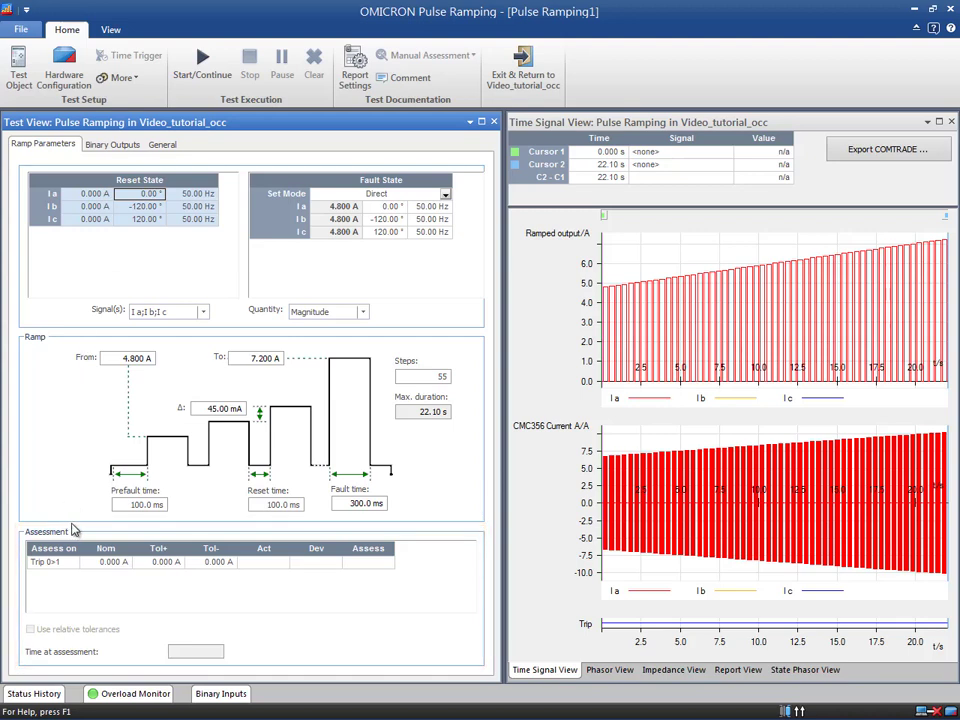
Step: Keep Trip 0>1 as the assessed condition with a nominal value of 6 A
left_click(66, 562)
left_click(71, 563)
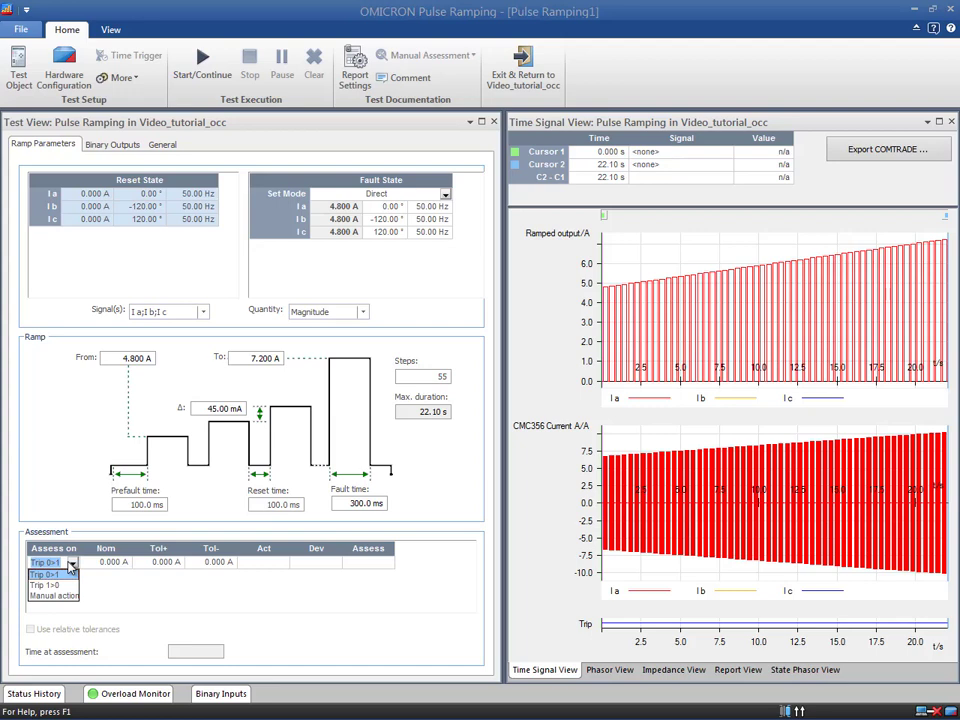
left_click(68, 576)
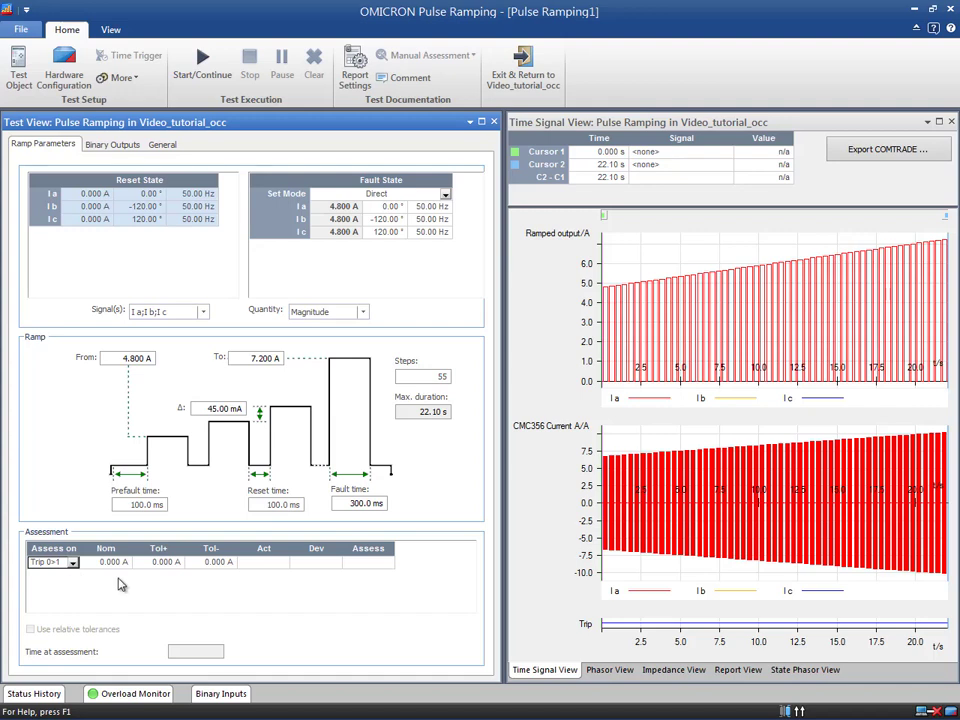
left_click(100, 562)
type("6")
left_click(138, 562)
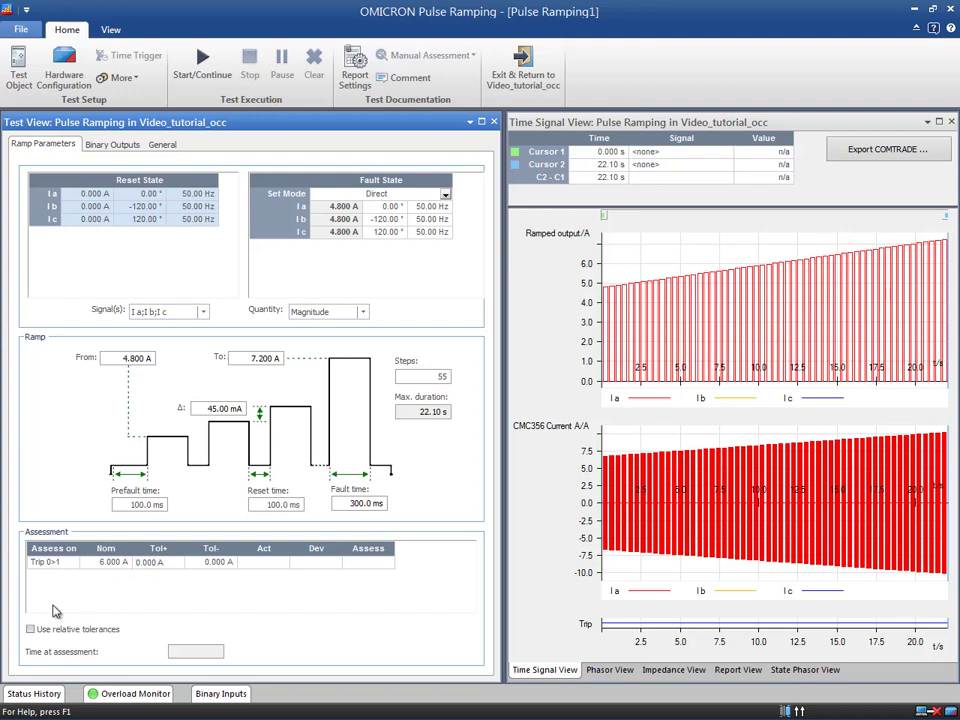
Step: Use relative tolerances of +3 % and -3 % for the trip assessment
left_click(30, 629)
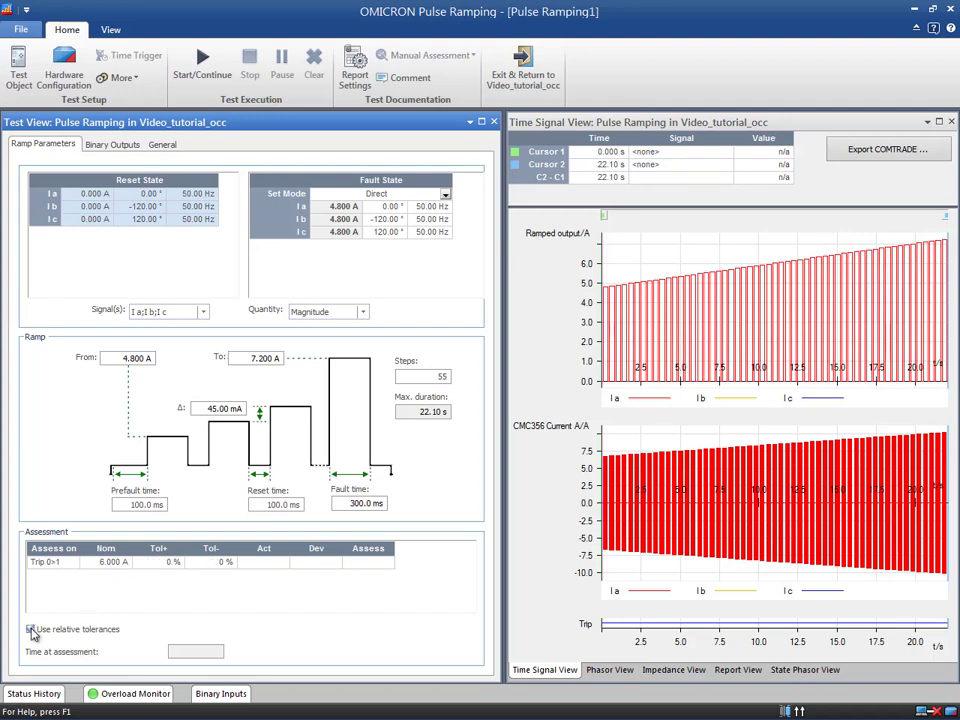
left_click(170, 562)
type("3")
key("Tab")
type("3")
left_click(266, 566)
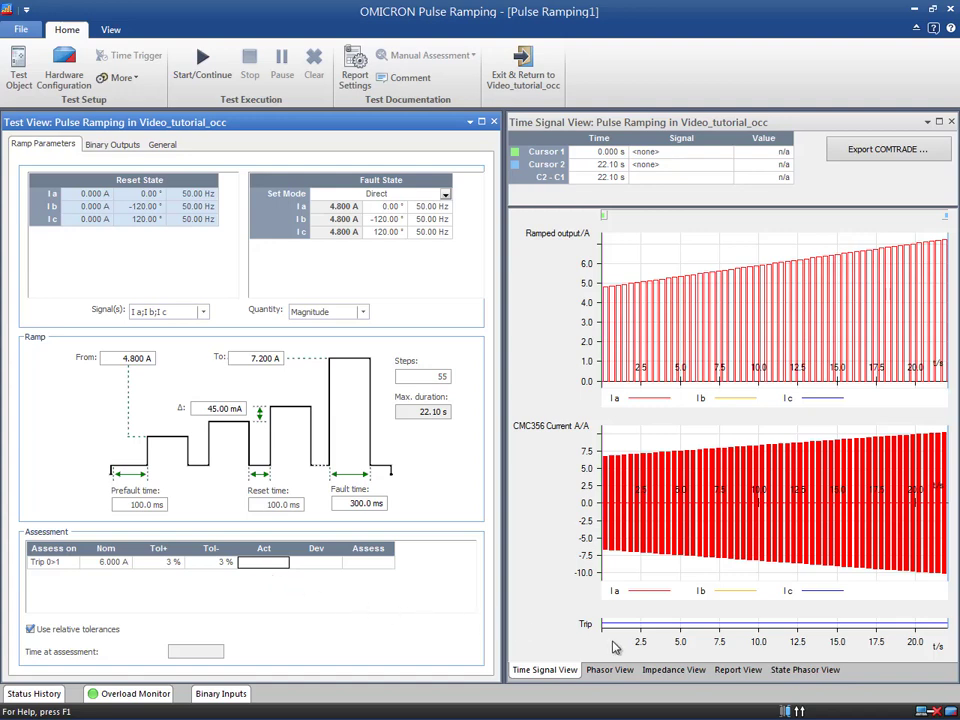
Step: Show the state phasor diagram and the still-empty Binary Outputs table
left_click(790, 671)
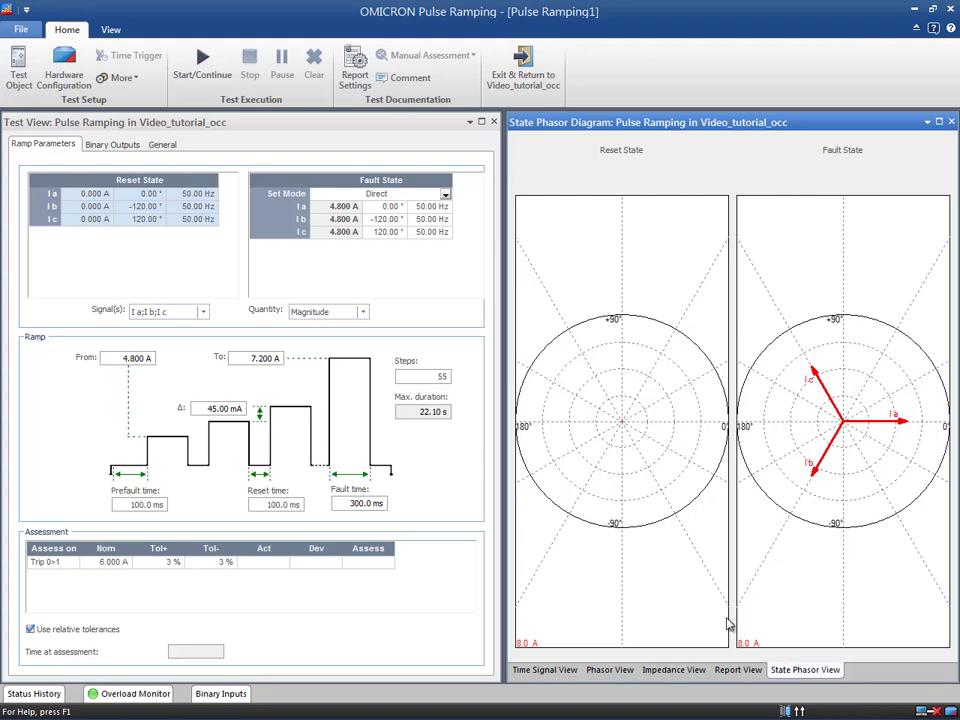
left_click(135, 146)
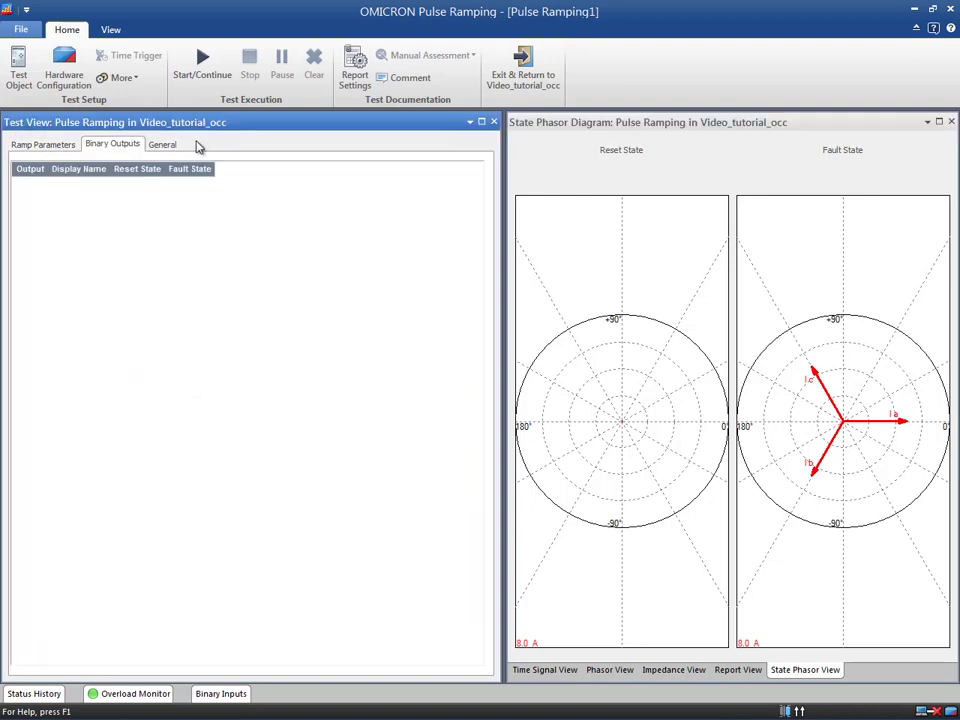
Step: On the General page, try the Binary Input and Time start conditions, then return to Immediately
left_click(176, 147)
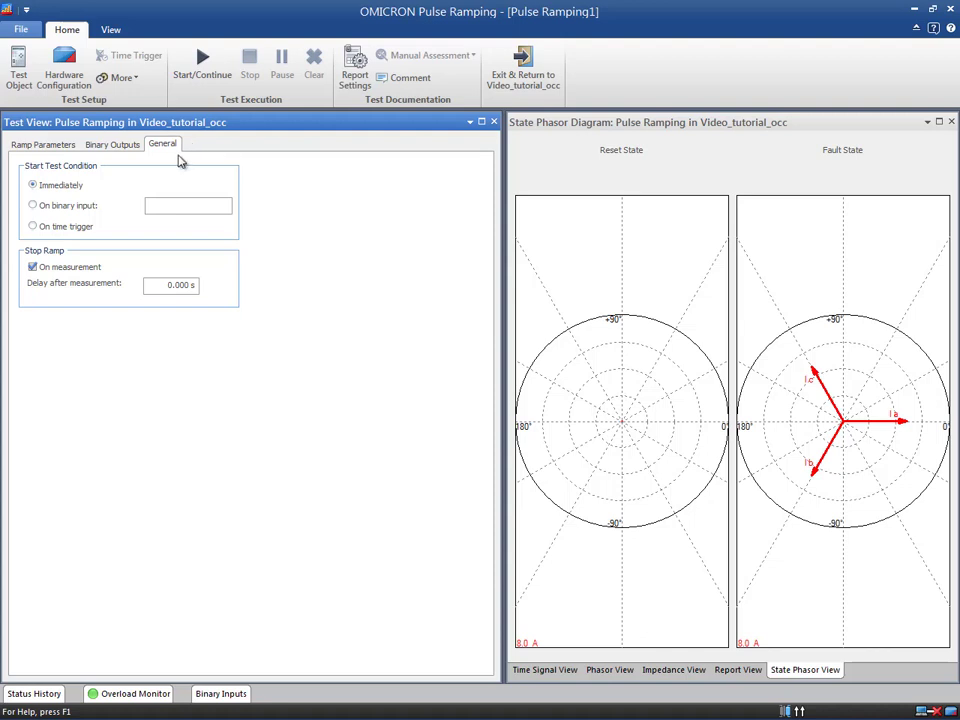
left_click(42, 206)
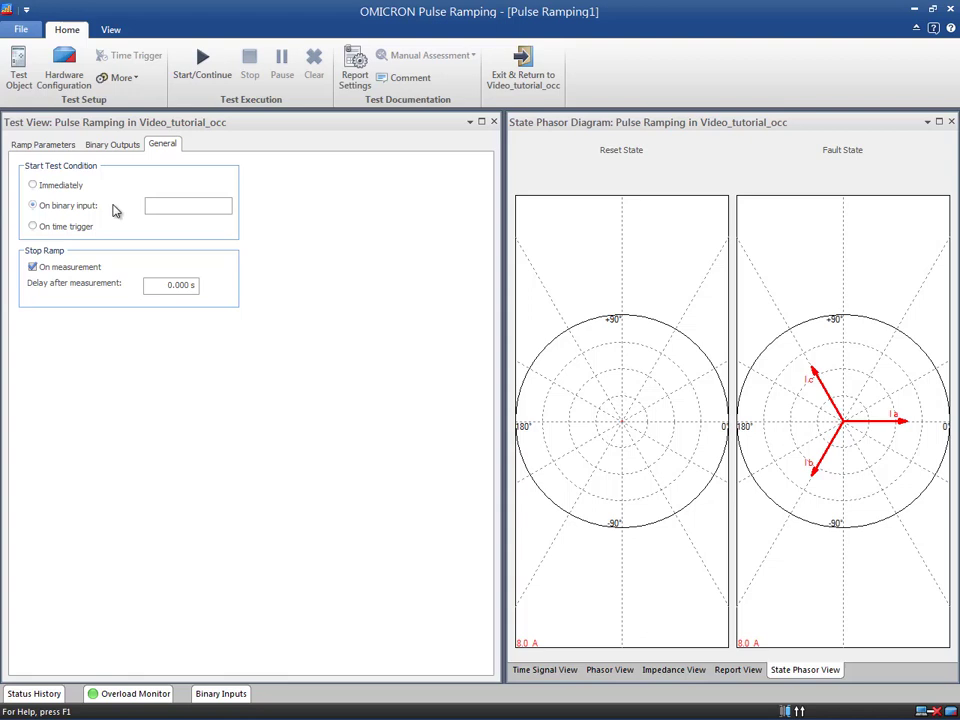
left_click(34, 227)
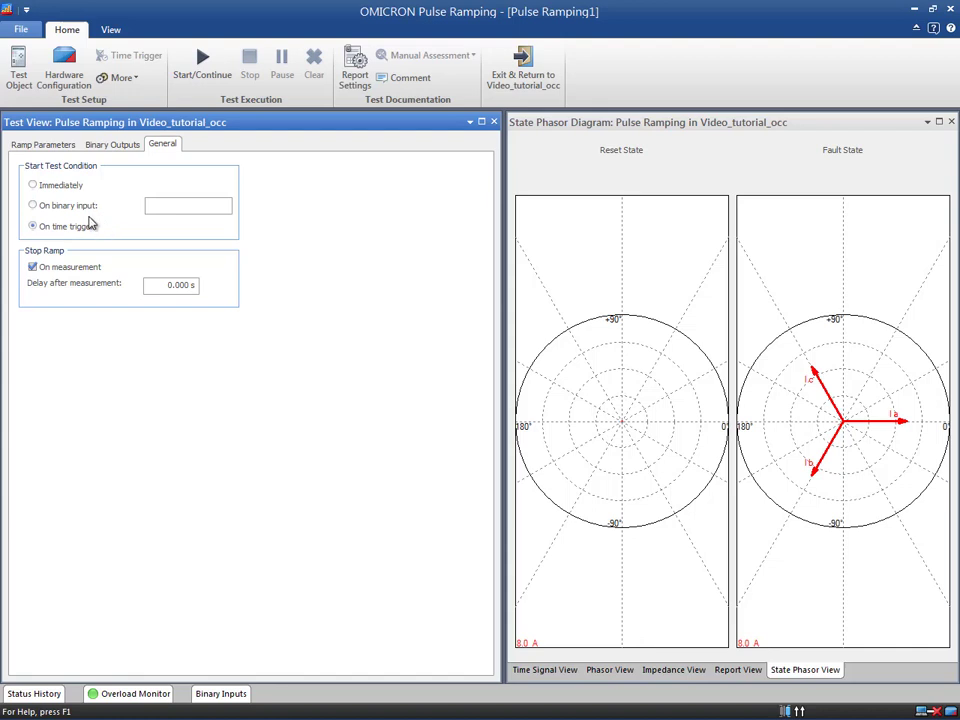
left_click(34, 187)
Step: Keep the ramp stopping on measurement with a 0.000 s delay after measurement
left_click(32, 270)
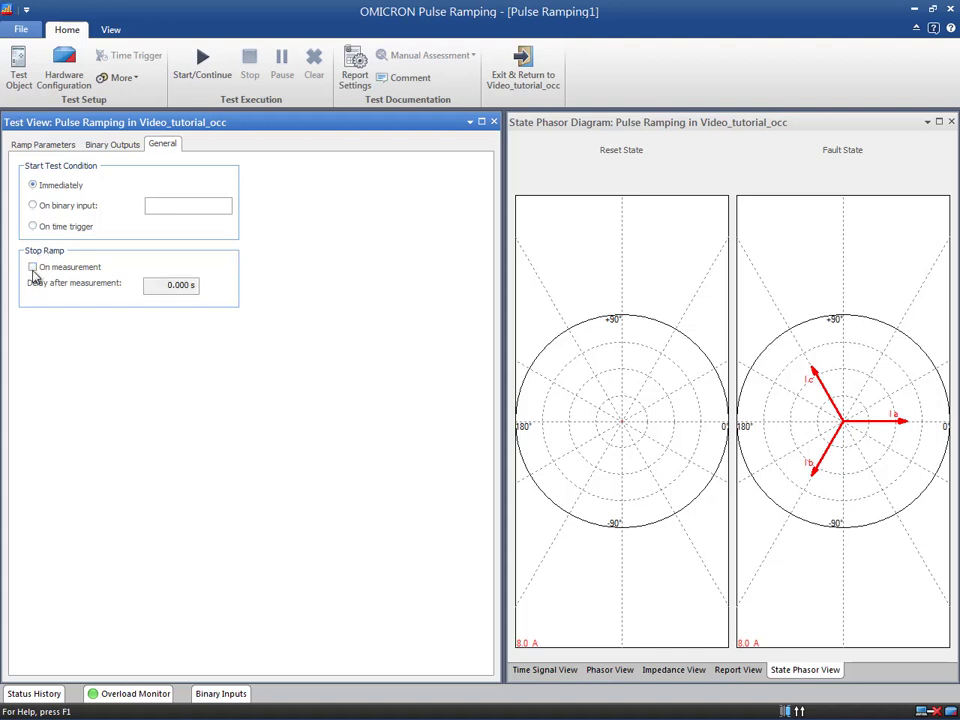
left_click(32, 270)
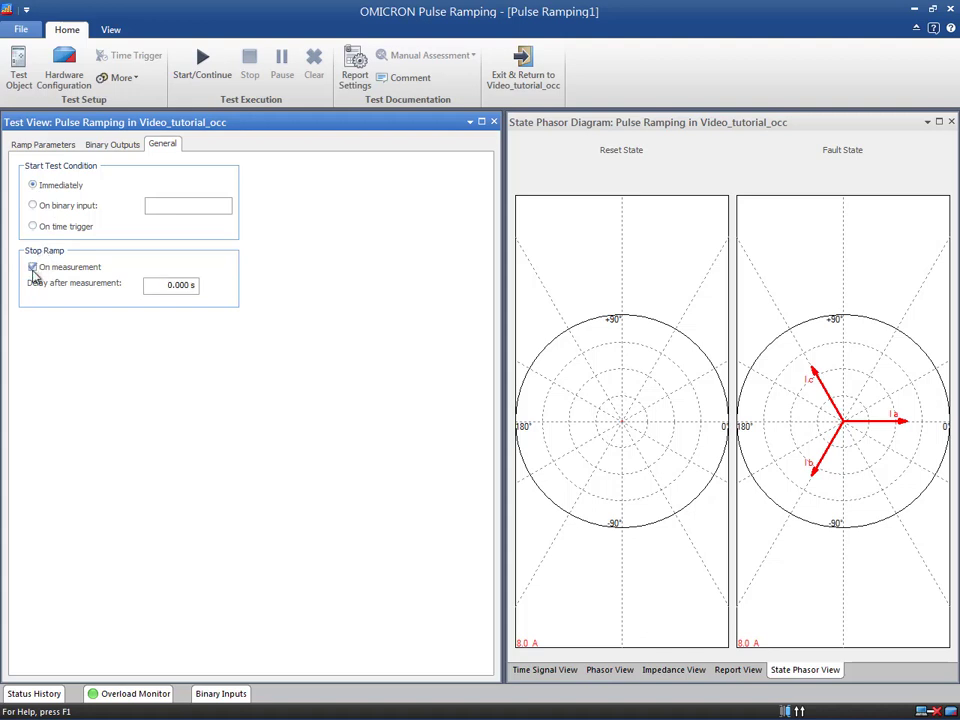
left_click(172, 285)
Step: Hide the CMC356 Current A plot in Time Signal View, then display the test report
left_click(66, 146)
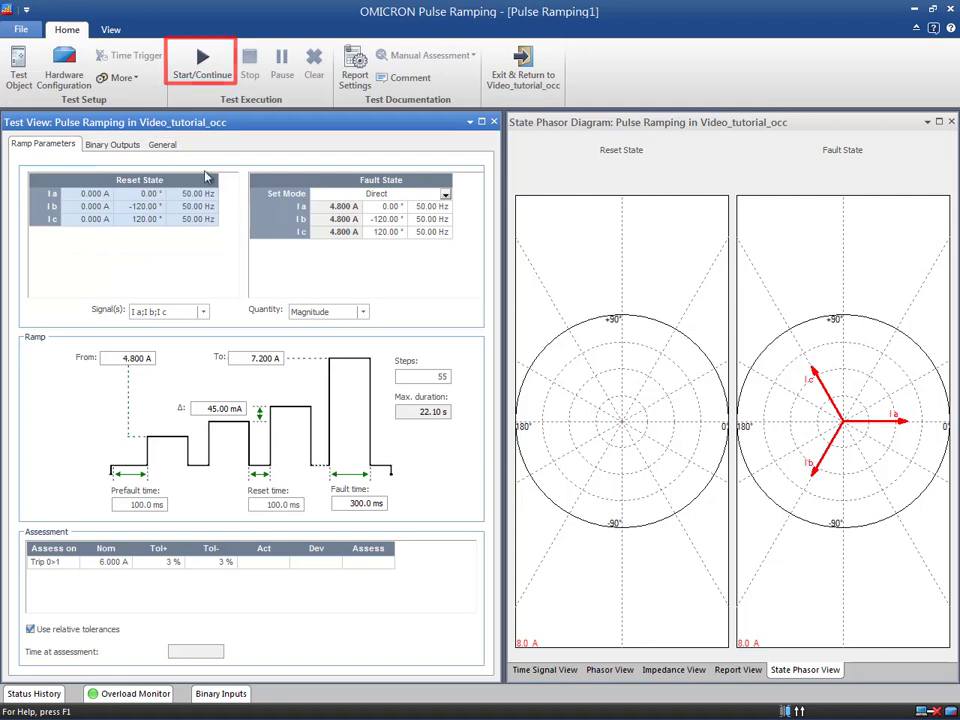
left_click(545, 670)
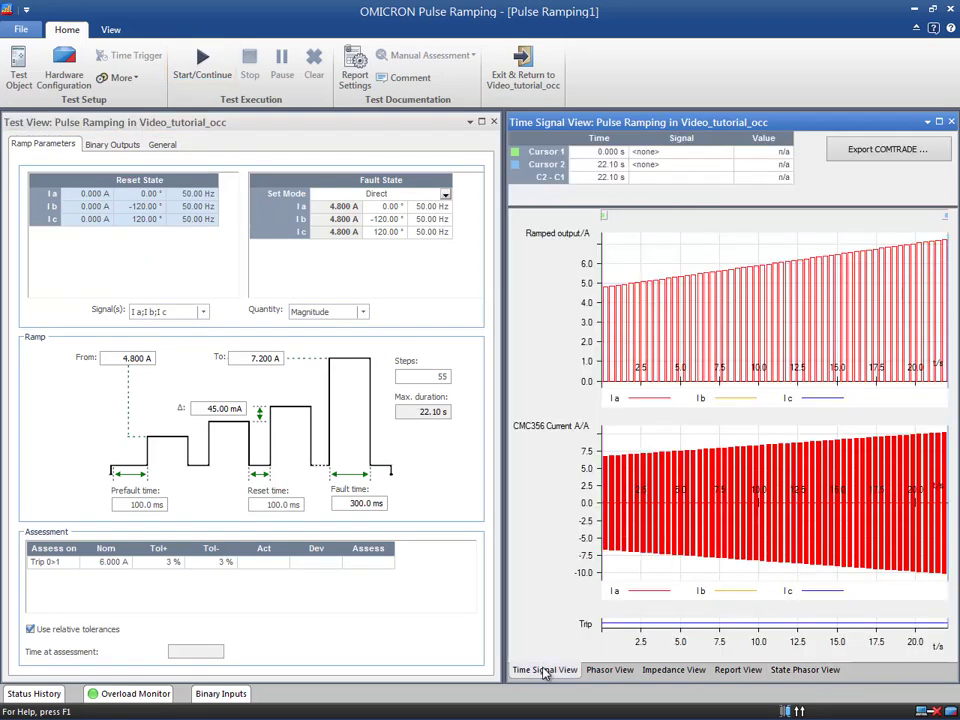
right_click(532, 476)
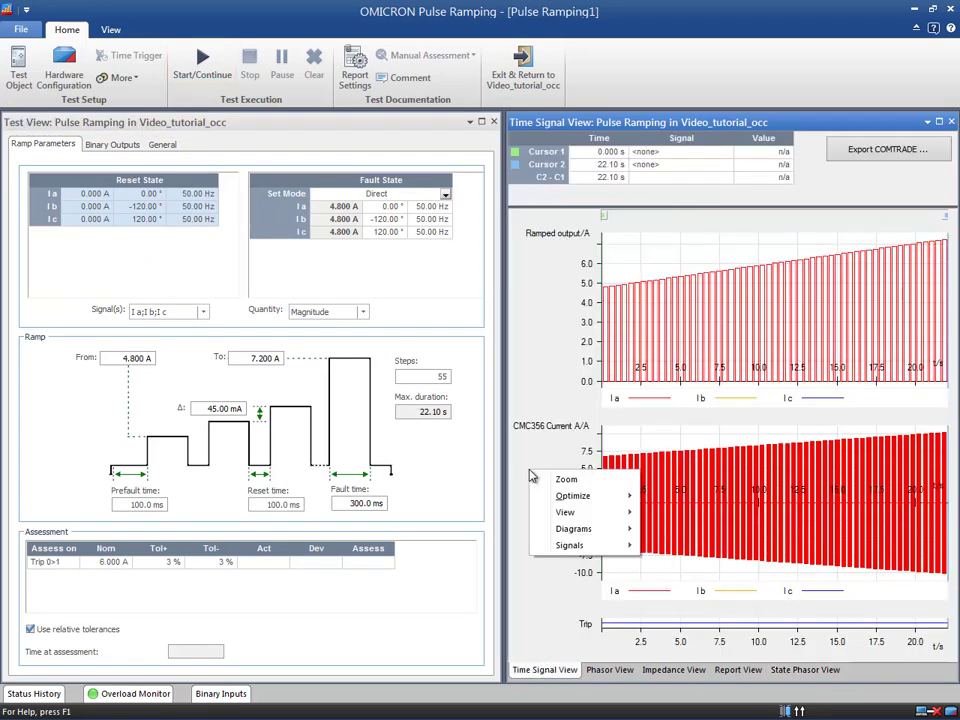
mouse_move(565, 528)
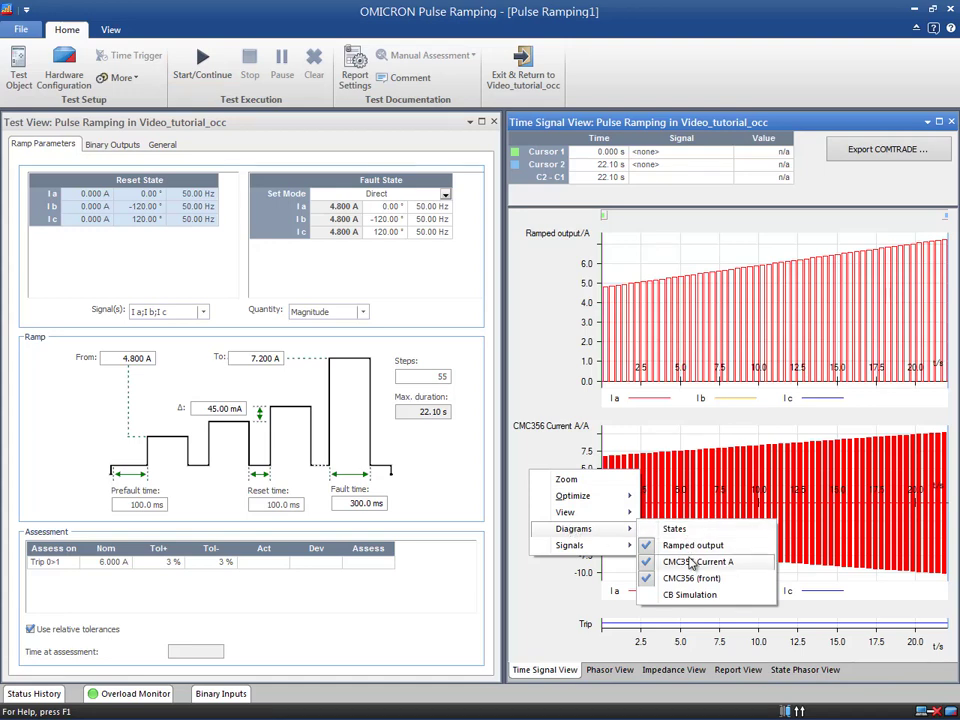
left_click(666, 562)
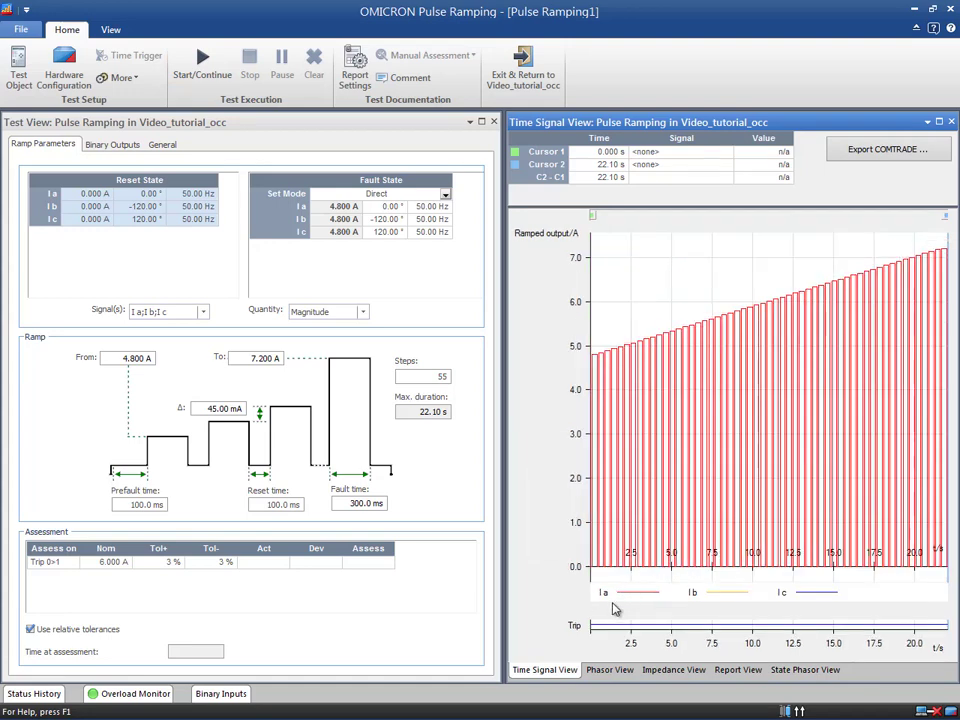
left_click(727, 671)
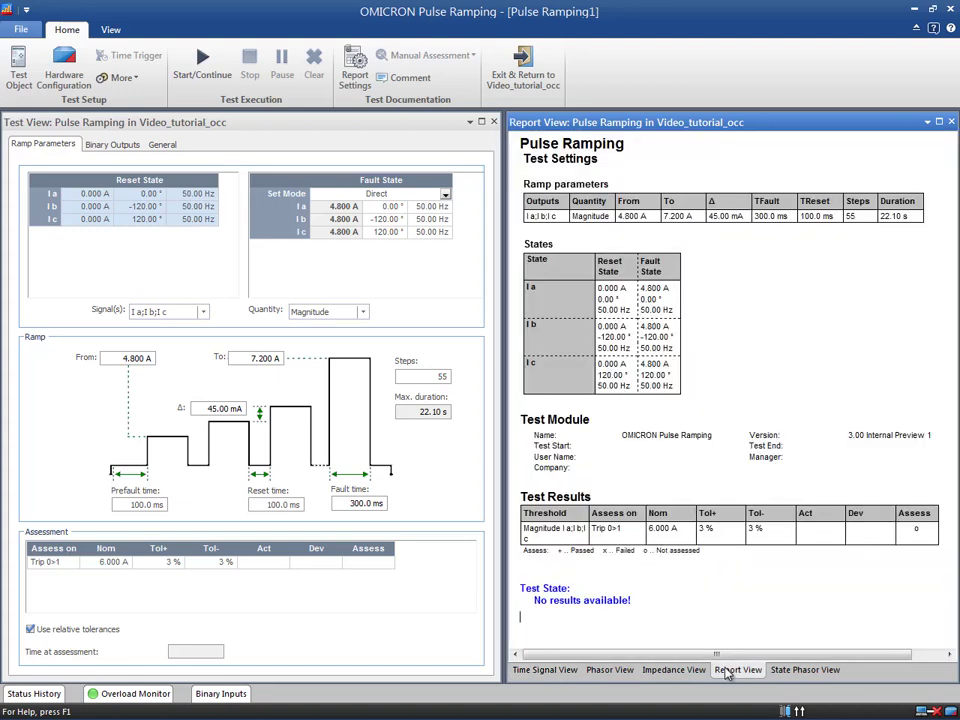